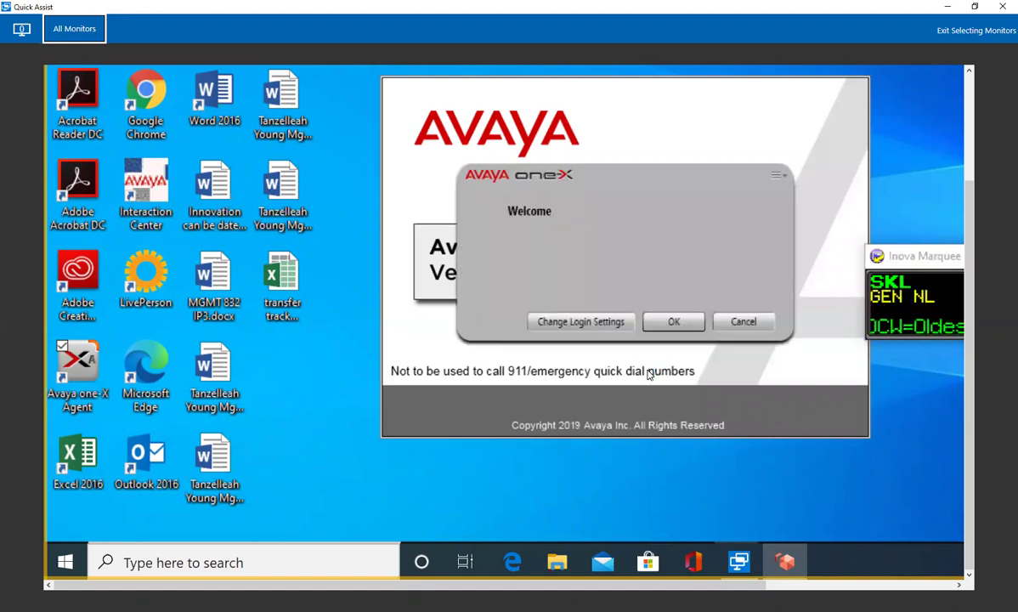
- Open the login settings, enter the telephony extension, and go to the Agent tab's Agent field
{"action": "left_click", "coordinate": [581, 323]}
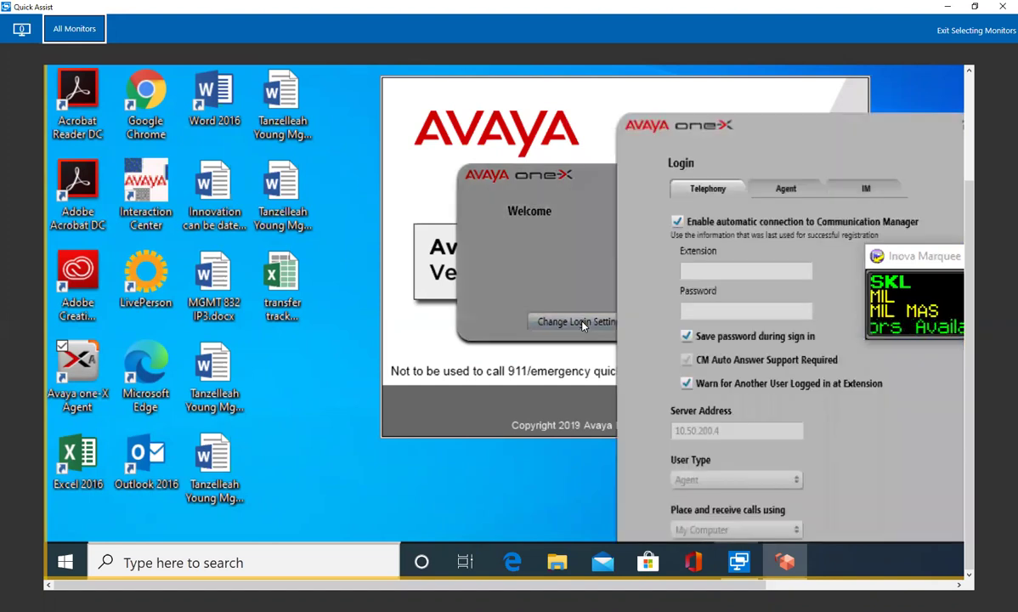
{"action": "left_click_drag", "start_coordinate": [812, 131], "coordinate": [579, 115]}
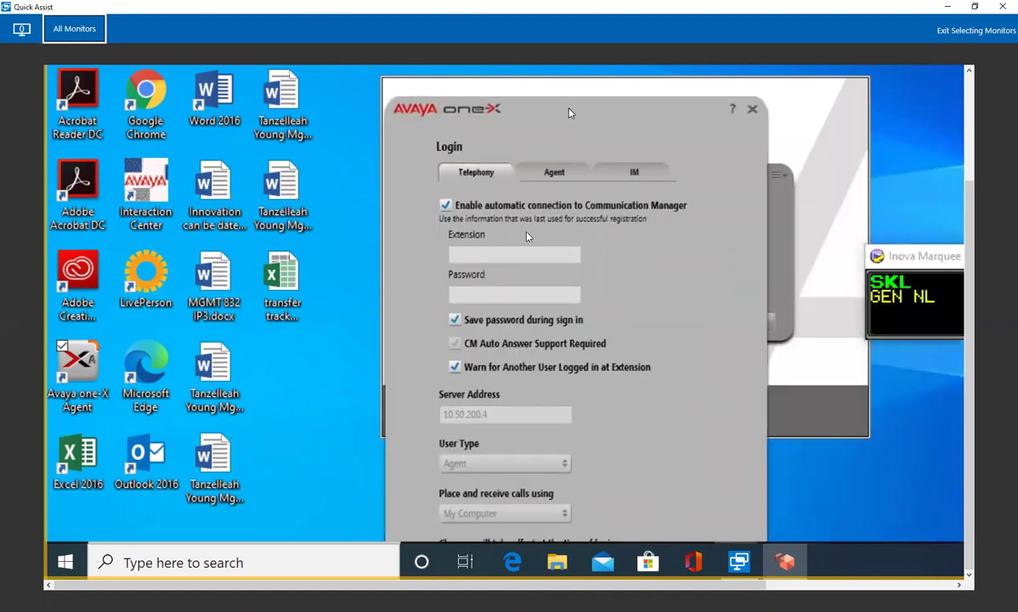
{"action": "left_click", "coordinate": [506, 255]}
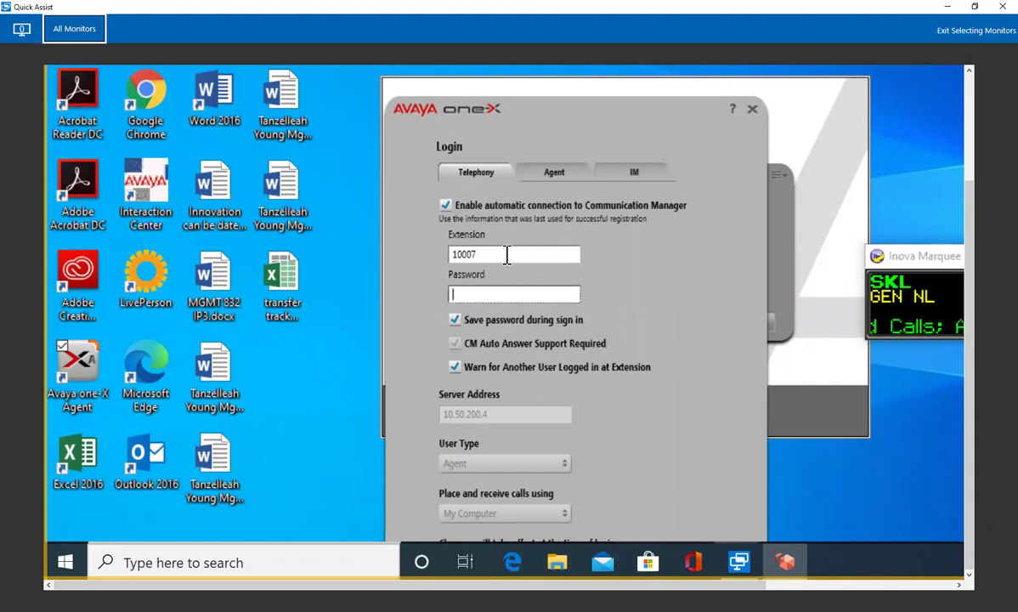
{"action": "left_click", "coordinate": [556, 173]}
{"action": "left_click", "coordinate": [499, 281]}
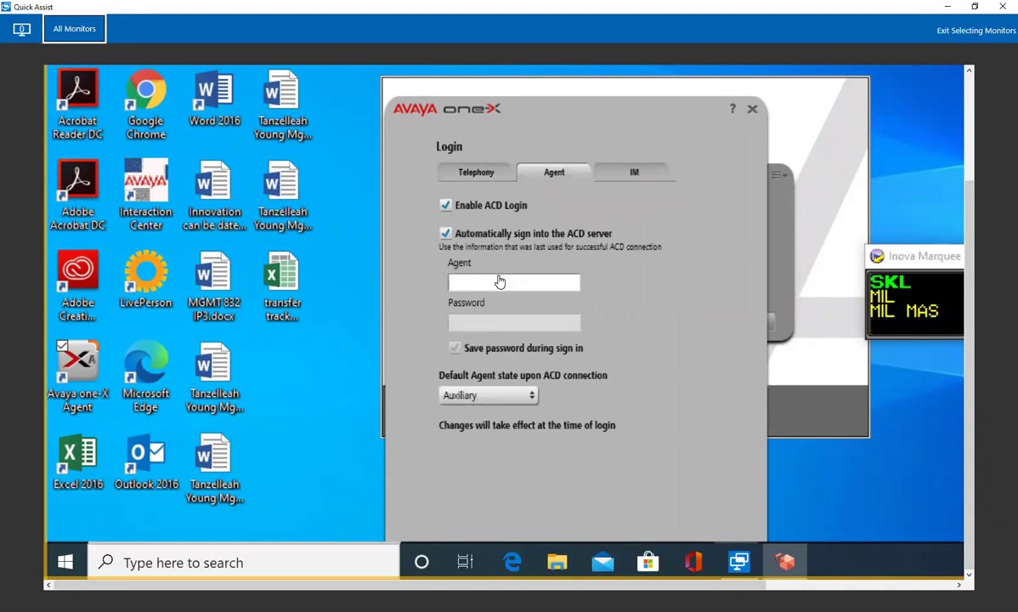
- Enter agent ID 37313 and the agent password, then move the login window up
{"action": "type", "text": "37313"}
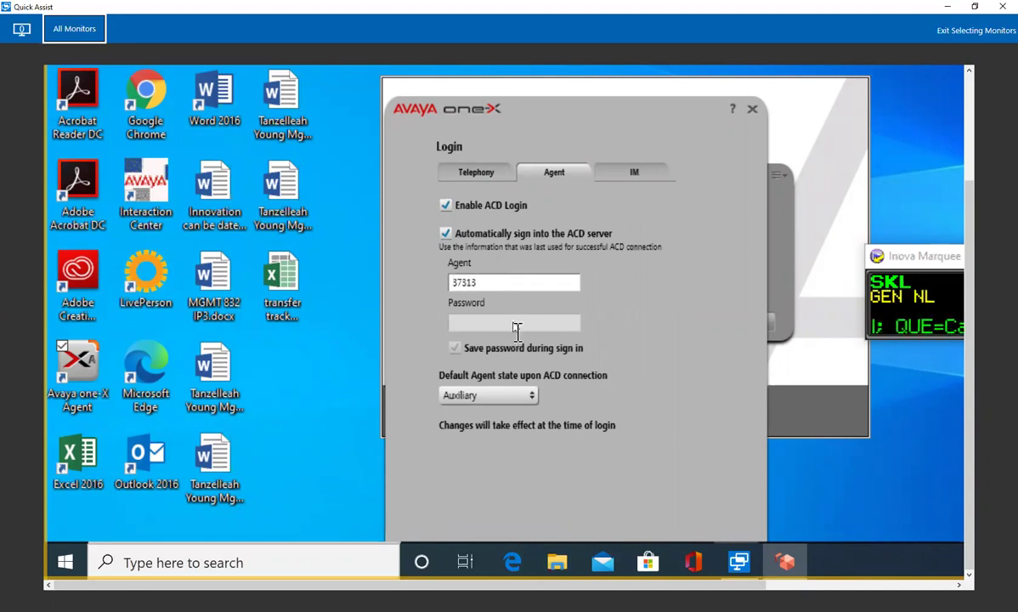
{"action": "left_click", "coordinate": [519, 326]}
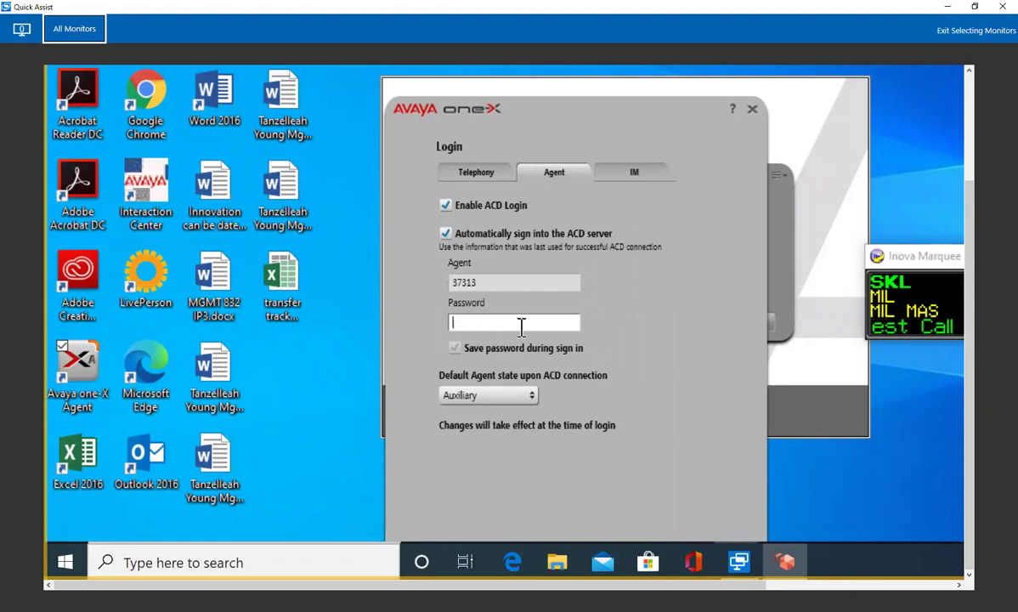
{"action": "type", "text": "****"}
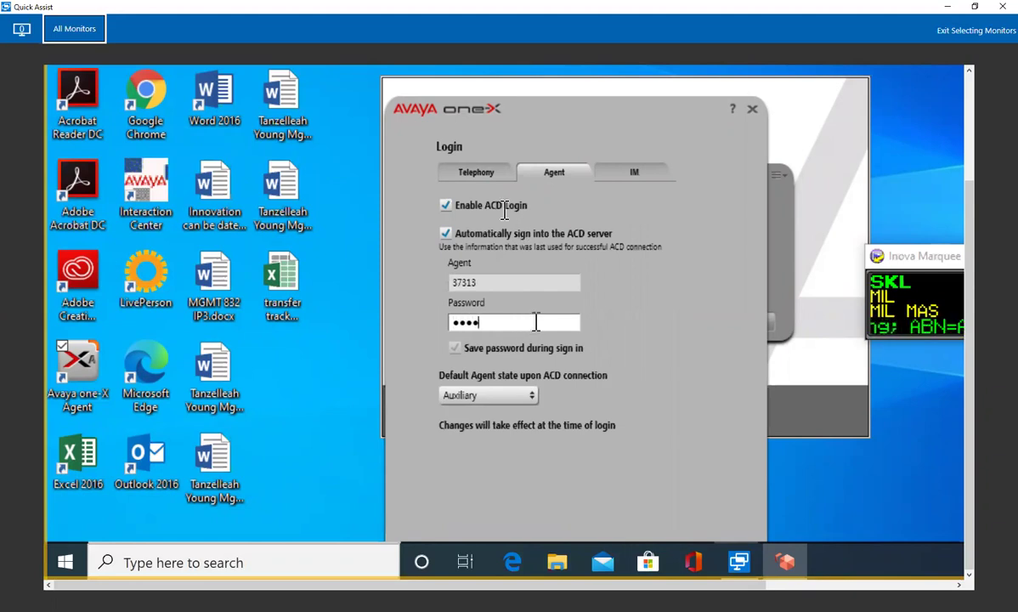
{"action": "left_click_drag", "start_coordinate": [578, 125], "coordinate": [548, 73]}
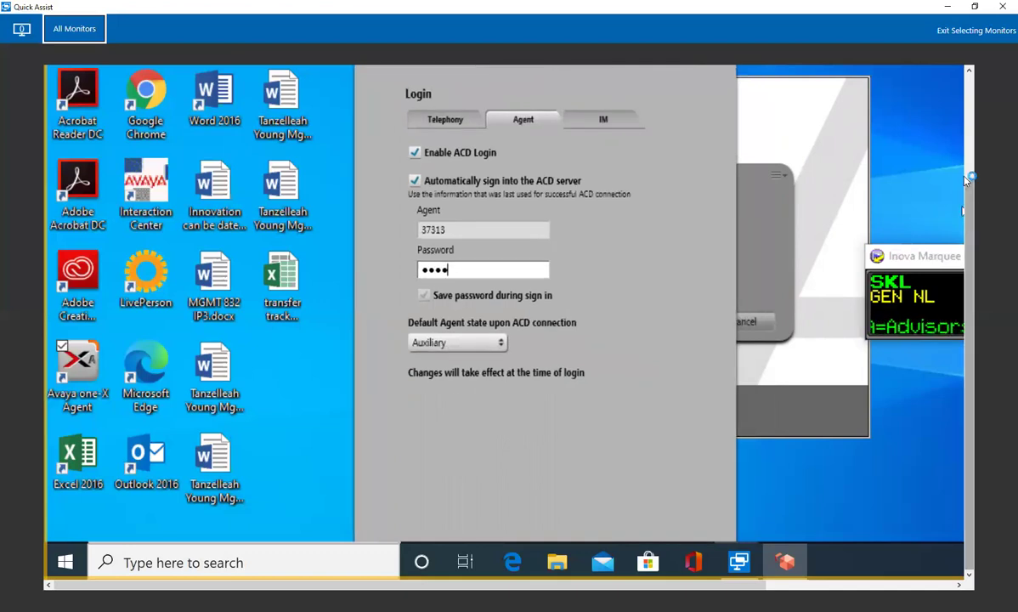
{"action": "left_click_drag", "start_coordinate": [966, 219], "coordinate": [966, 168]}
{"action": "left_click_drag", "start_coordinate": [500, 128], "coordinate": [494, 81]}
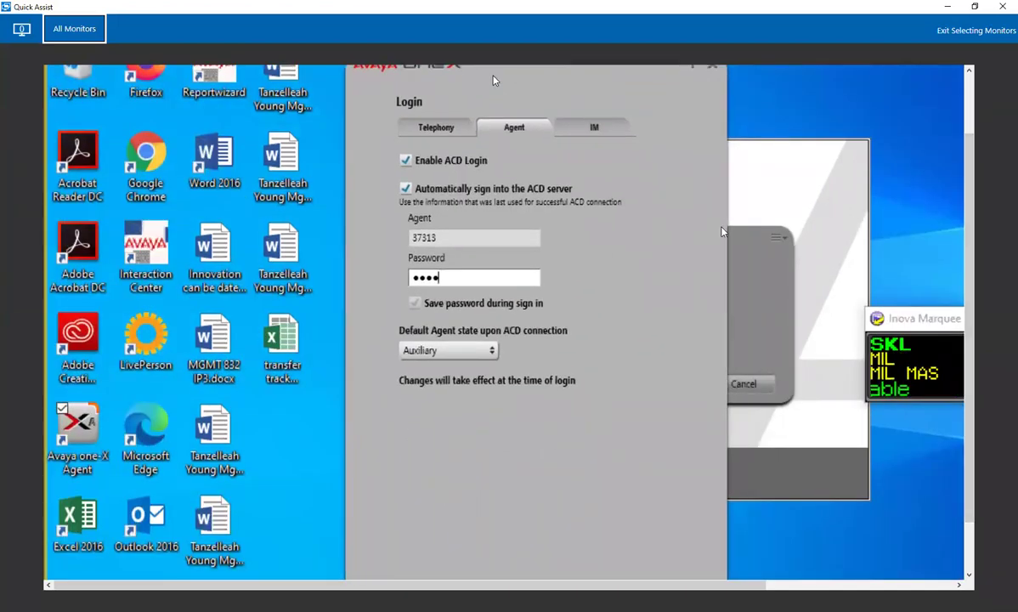
{"action": "left_click_drag", "start_coordinate": [966, 254], "coordinate": [966, 352]}
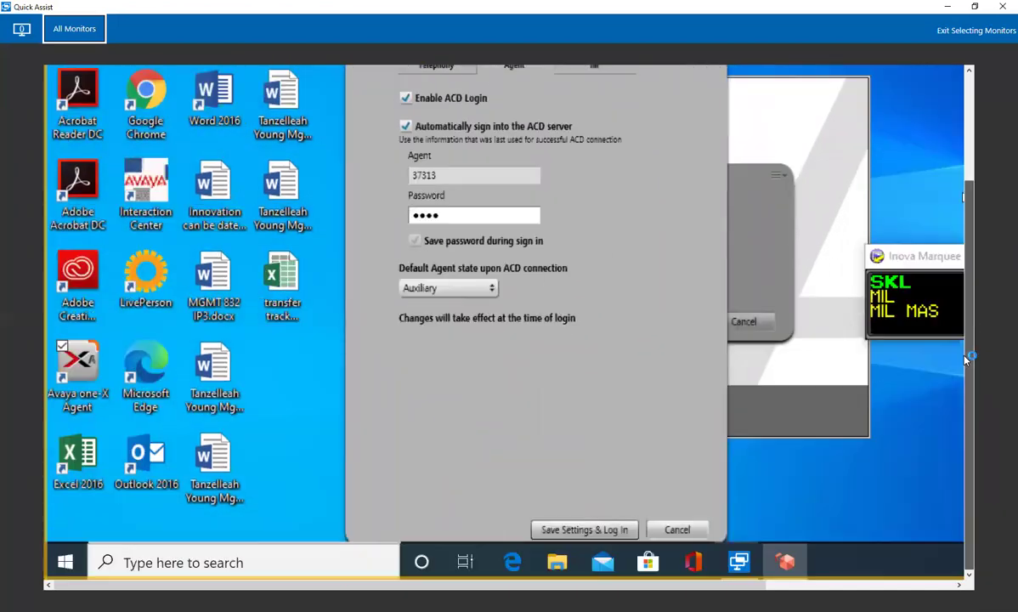
- Save the login settings and log in, landing in Auxiliary (default) state with Auto-Accept on
{"action": "left_click", "coordinate": [584, 529]}
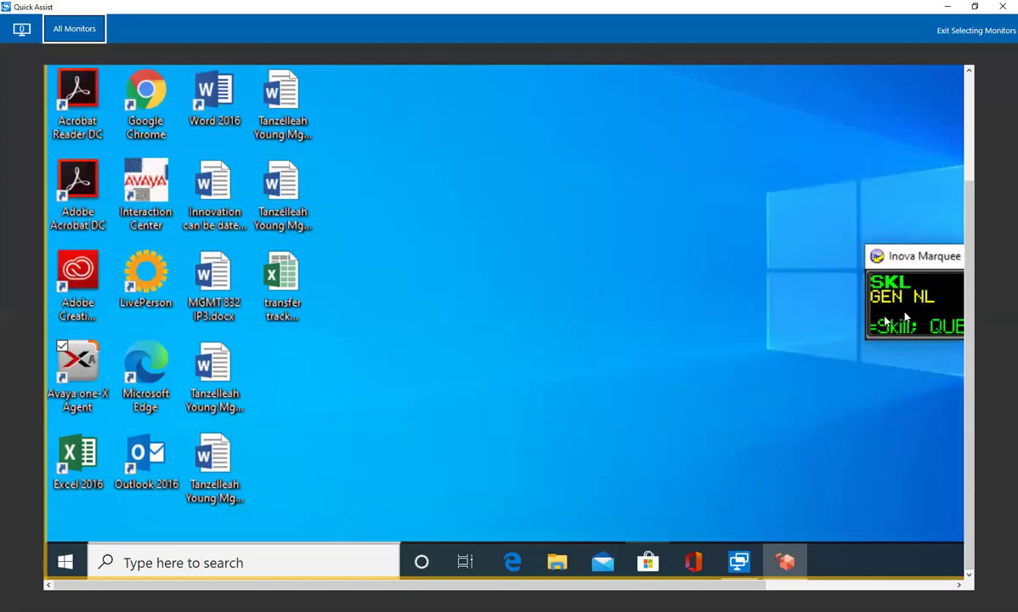
{"action": "scroll", "coordinate": [639, 255], "scroll_direction": "up", "scroll_amount": 1}
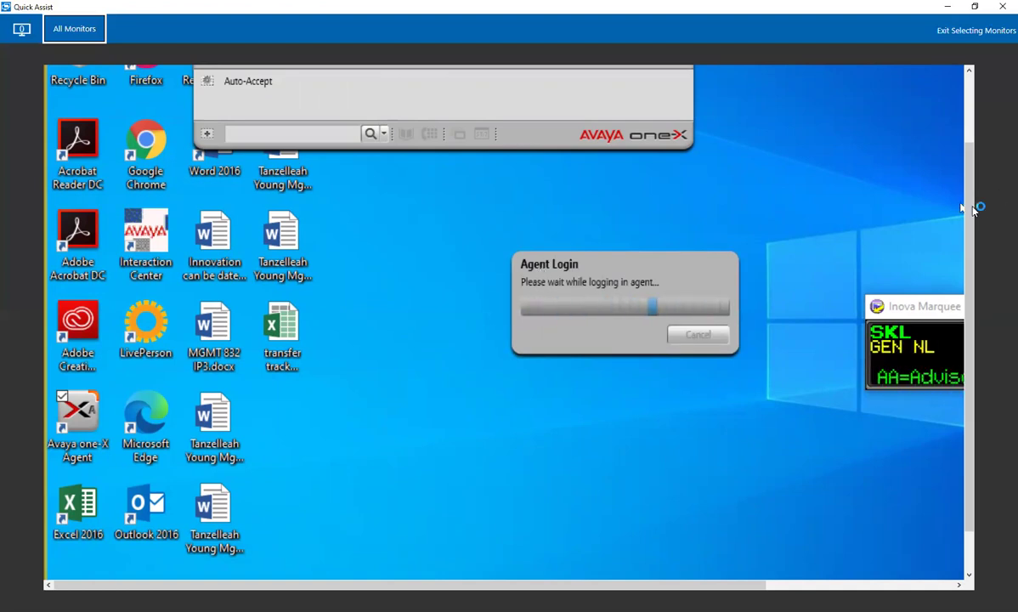
{"action": "left_click_drag", "start_coordinate": [970, 212], "coordinate": [731, 148]}
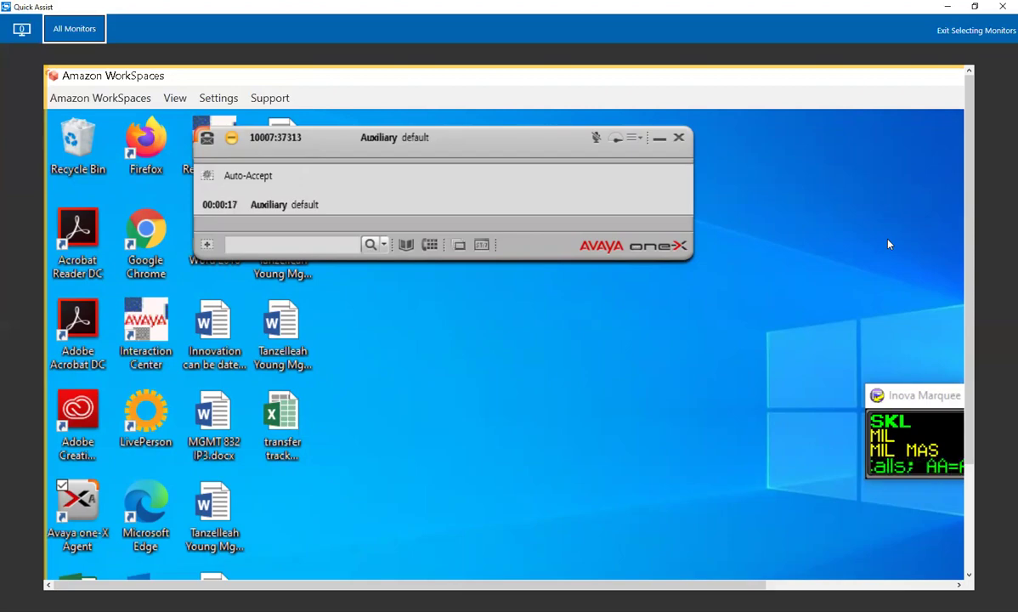
{"action": "scroll", "coordinate": [892, 251], "scroll_direction": "right", "scroll_amount": 5}
{"action": "left_click_drag", "start_coordinate": [973, 341], "coordinate": [968, 446]}
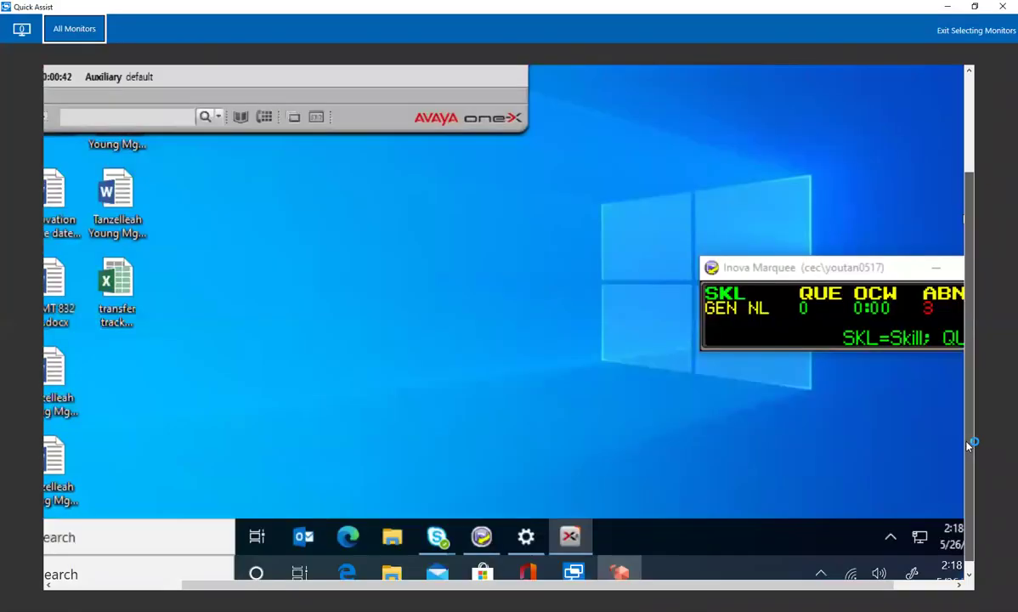
- Launch Internet Explorer by searching 'inter' and minimise the one-X Agent window
{"action": "left_click", "coordinate": [133, 540]}
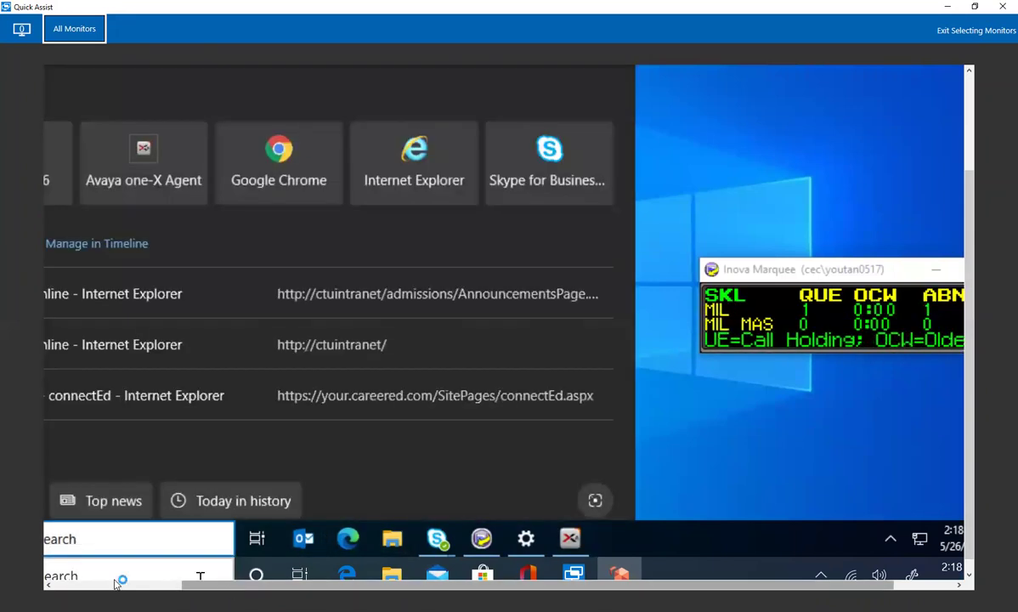
{"action": "left_click", "coordinate": [117, 583]}
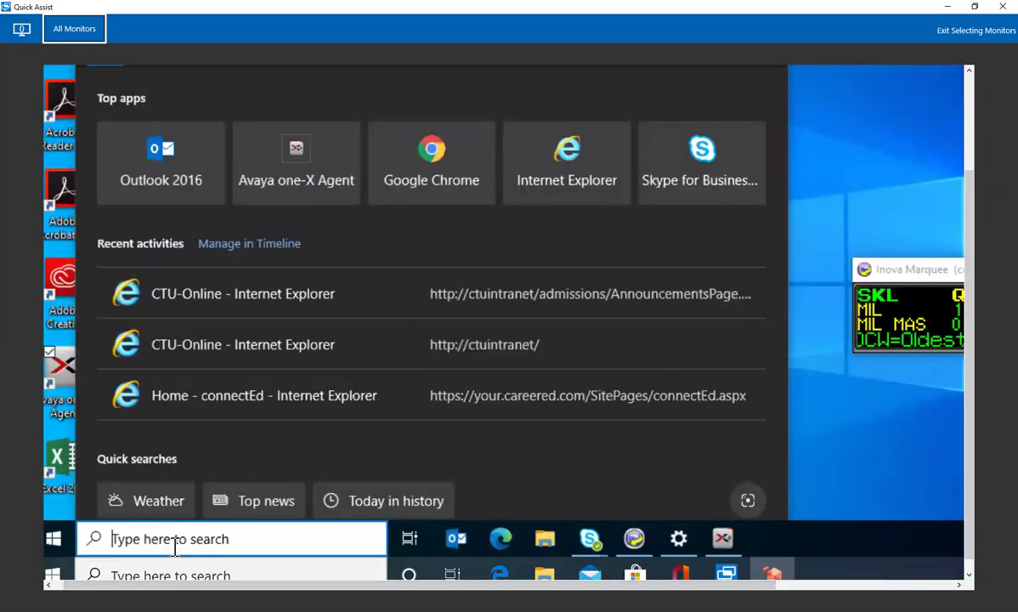
{"action": "type", "text": "inter"}
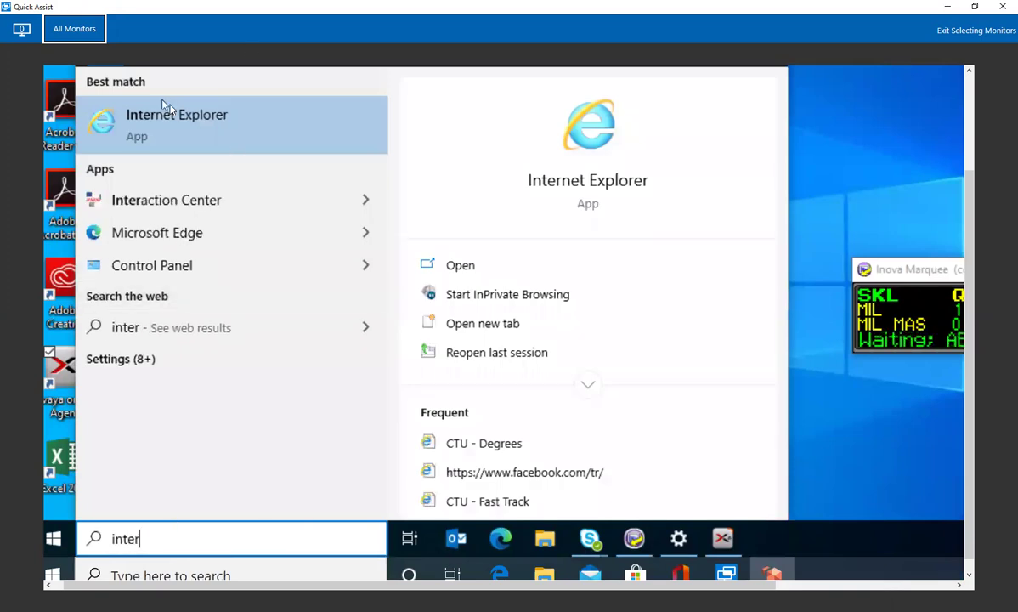
{"action": "left_click", "coordinate": [149, 112]}
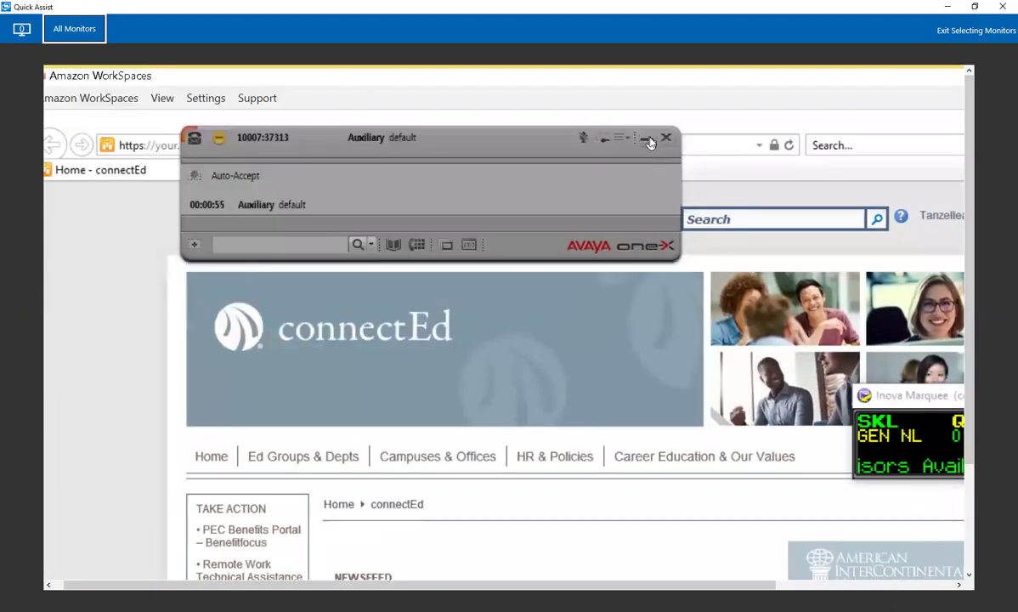
{"action": "left_click", "coordinate": [651, 142]}
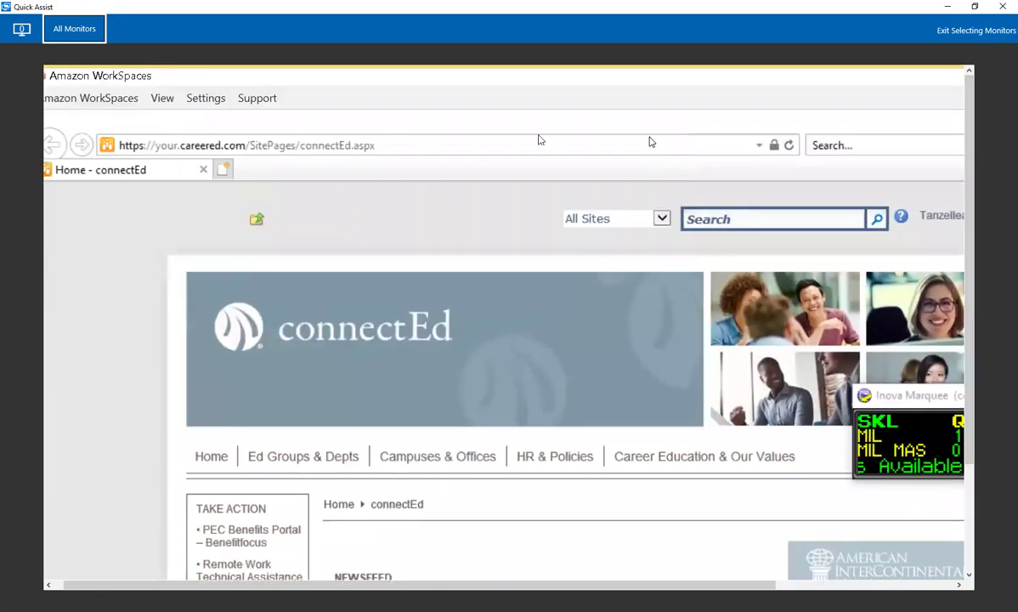
{"action": "left_click", "coordinate": [488, 142]}
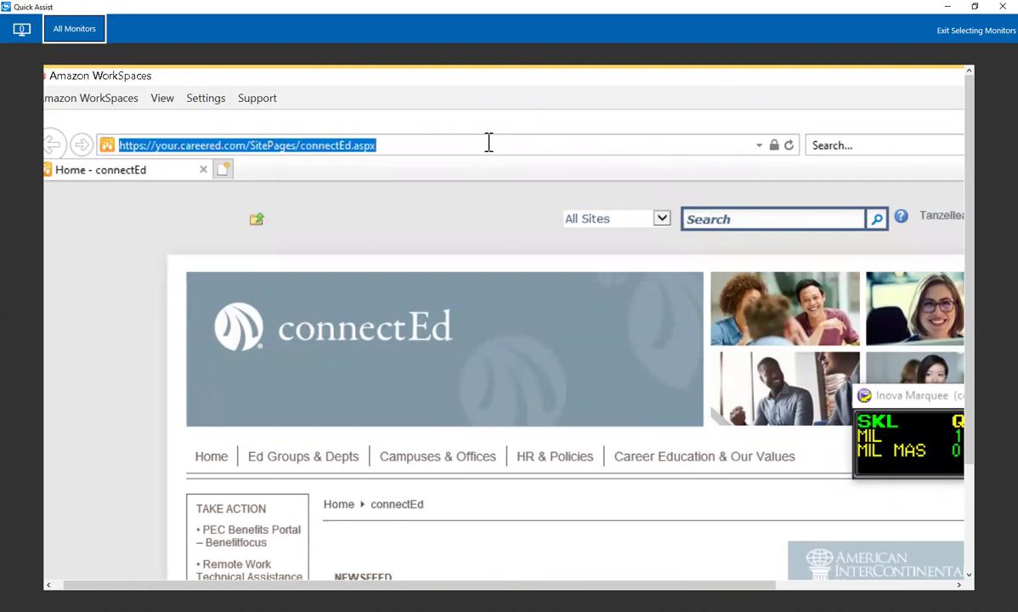
- Go to ctuintranet, open the Admissions announcements page, and begin the Avaya Agent ID entry
{"action": "type", "text": "ctuintranet/"}
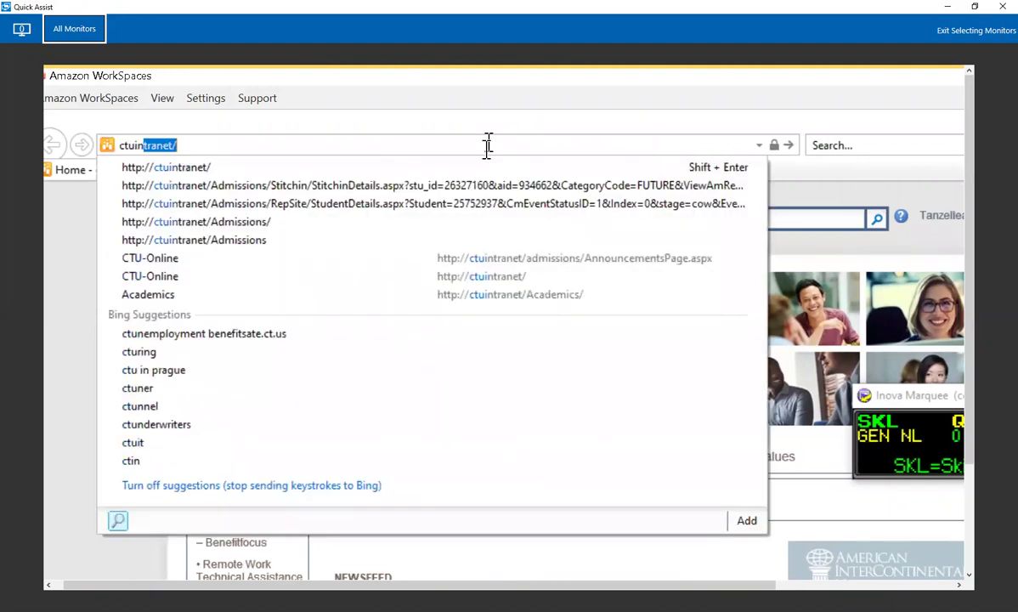
{"action": "key", "text": "Return"}
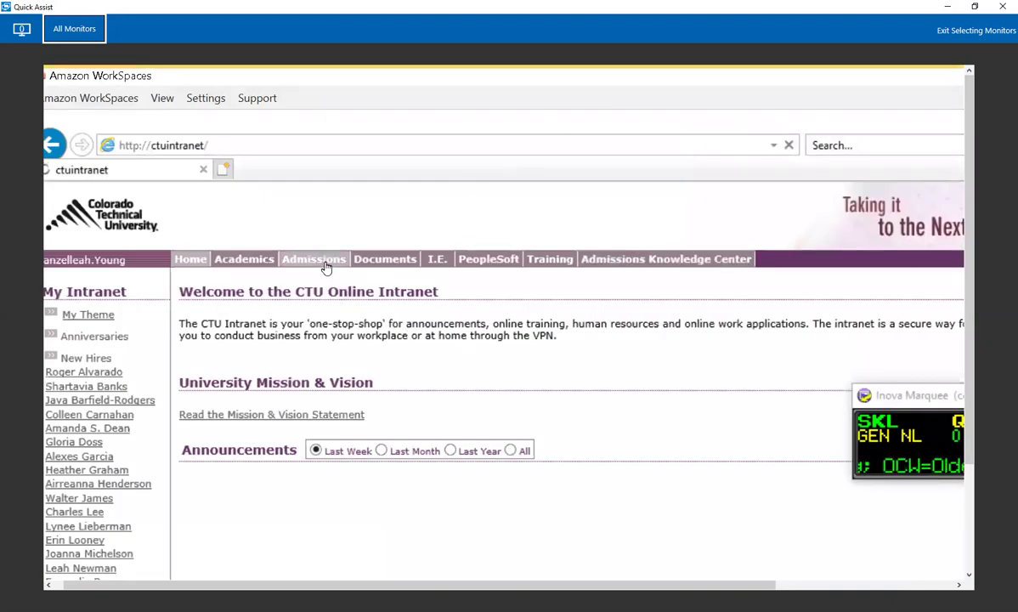
{"action": "left_click", "coordinate": [325, 264]}
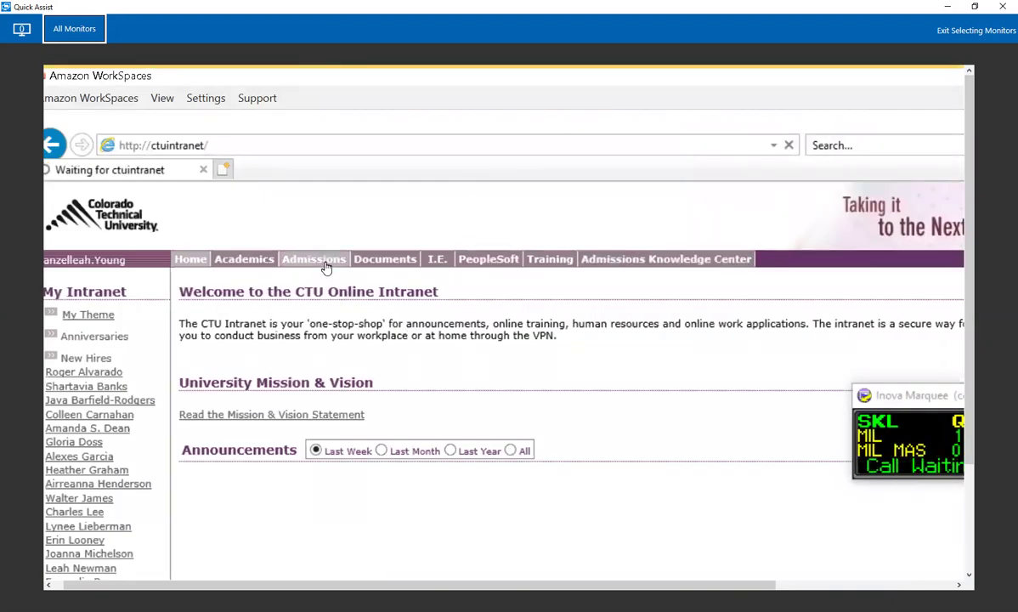
{"action": "mouse_move", "coordinate": [646, 584]}
{"action": "left_mouse_down"}
{"action": "mouse_move", "coordinate": [756, 586]}
{"action": "mouse_move", "coordinate": [656, 585]}
{"action": "left_mouse_up"}
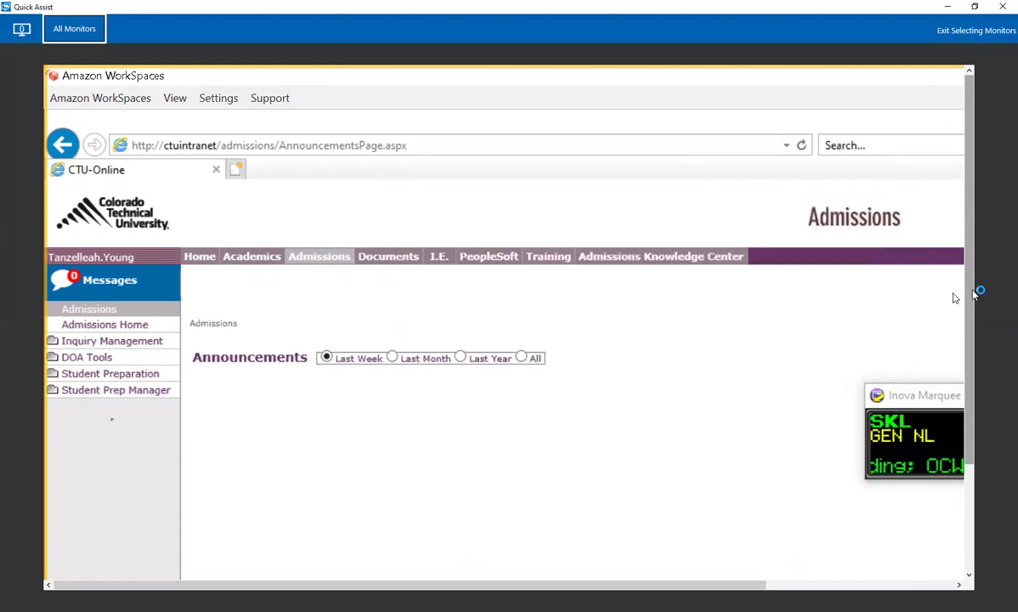
{"action": "left_click_drag", "start_coordinate": [973, 294], "coordinate": [977, 343]}
{"action": "left_click", "coordinate": [654, 312]}
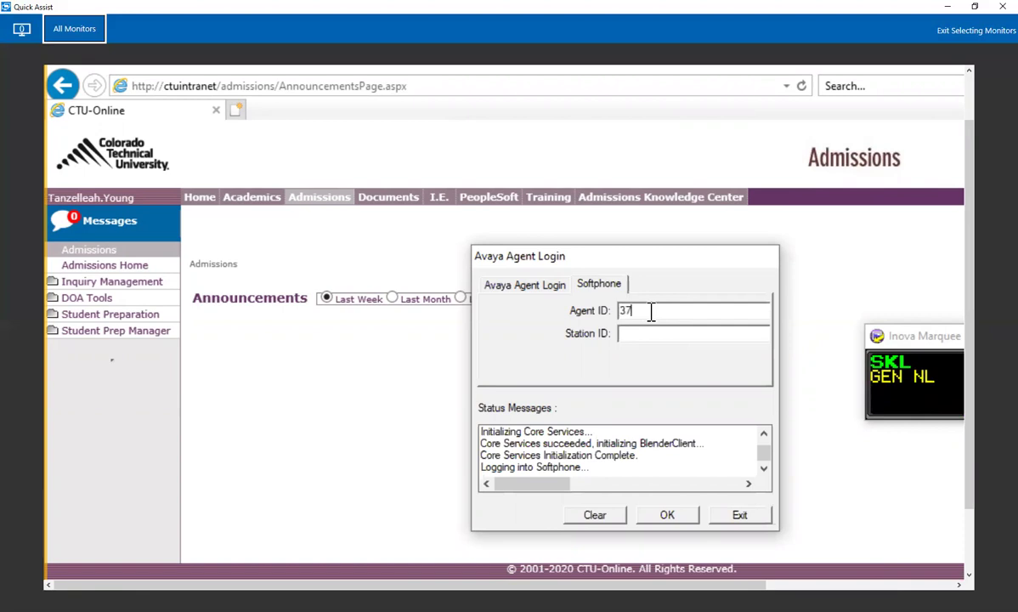
- Submit the softphone login with station ID 10007 and retry after the 'Bad object state' error
{"action": "type", "text": "10007"}
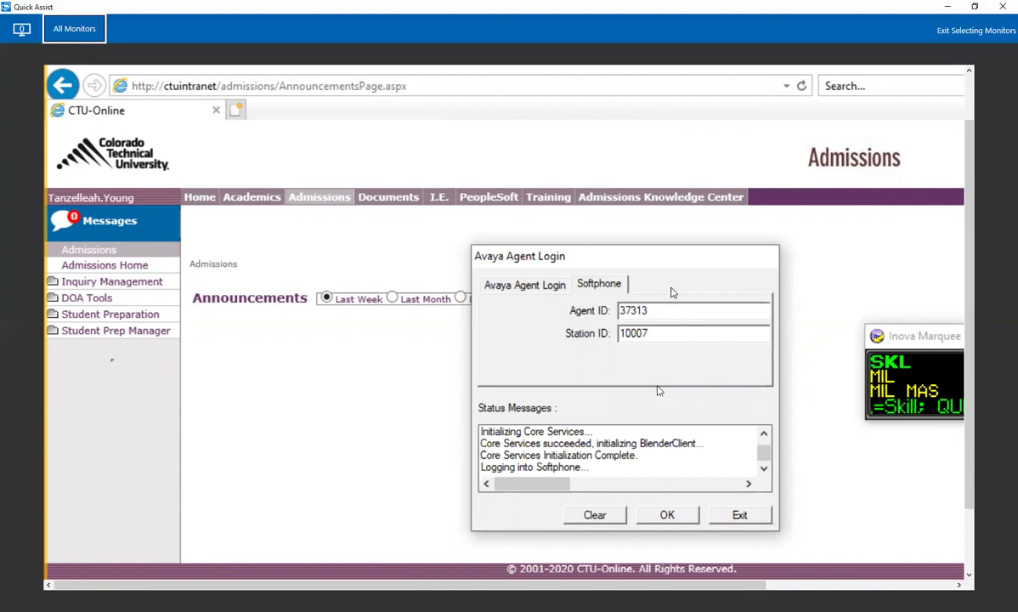
{"action": "left_click", "coordinate": [667, 516]}
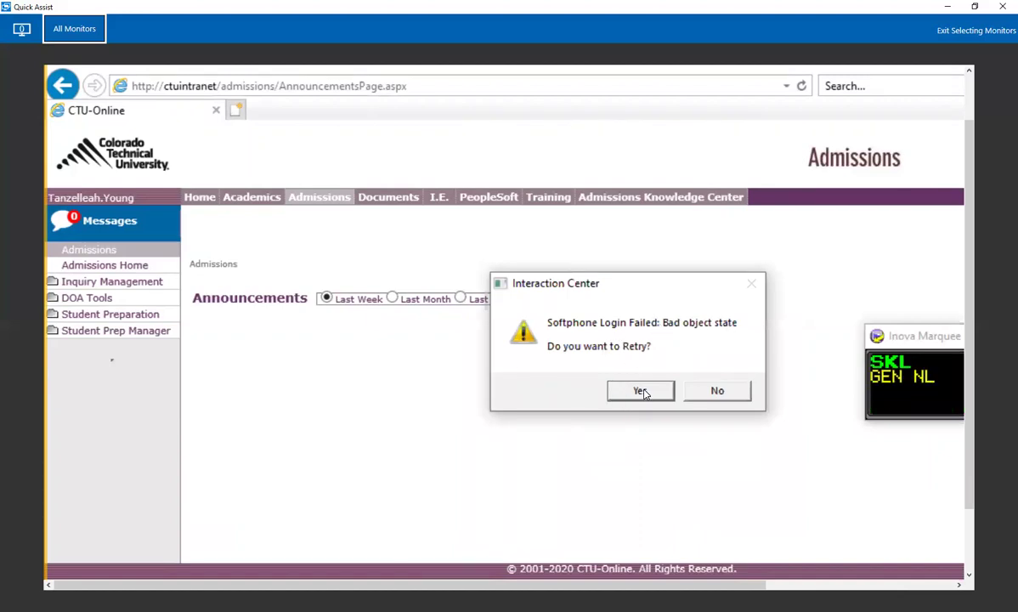
{"action": "left_click", "coordinate": [643, 391]}
- Resubmit the softphone login, then start a new outgoing call and cancel it
{"action": "left_click", "coordinate": [667, 515]}
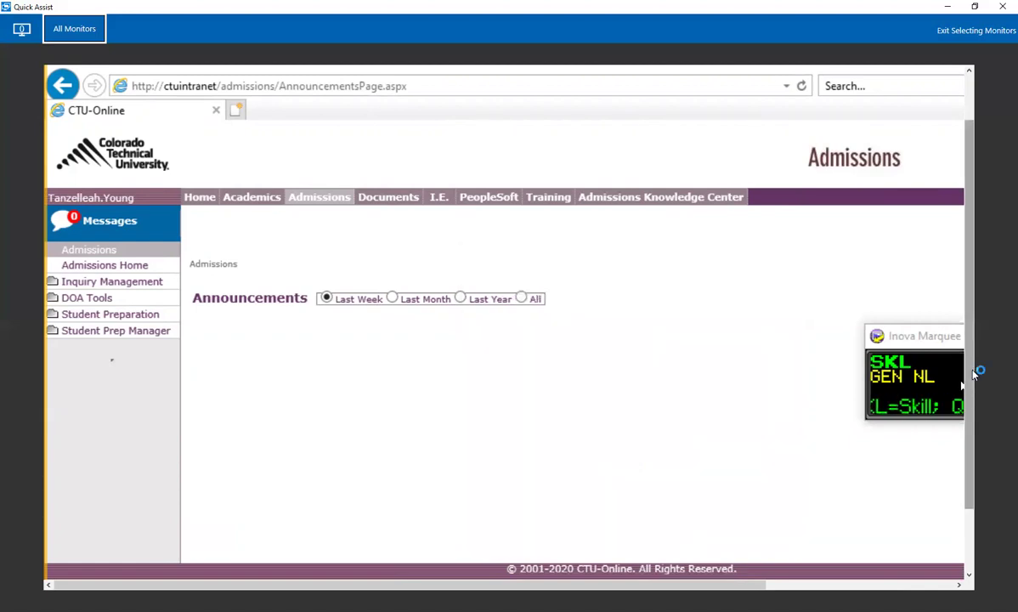
{"action": "scroll", "coordinate": [977, 435], "scroll_direction": "down", "scroll_amount": 2}
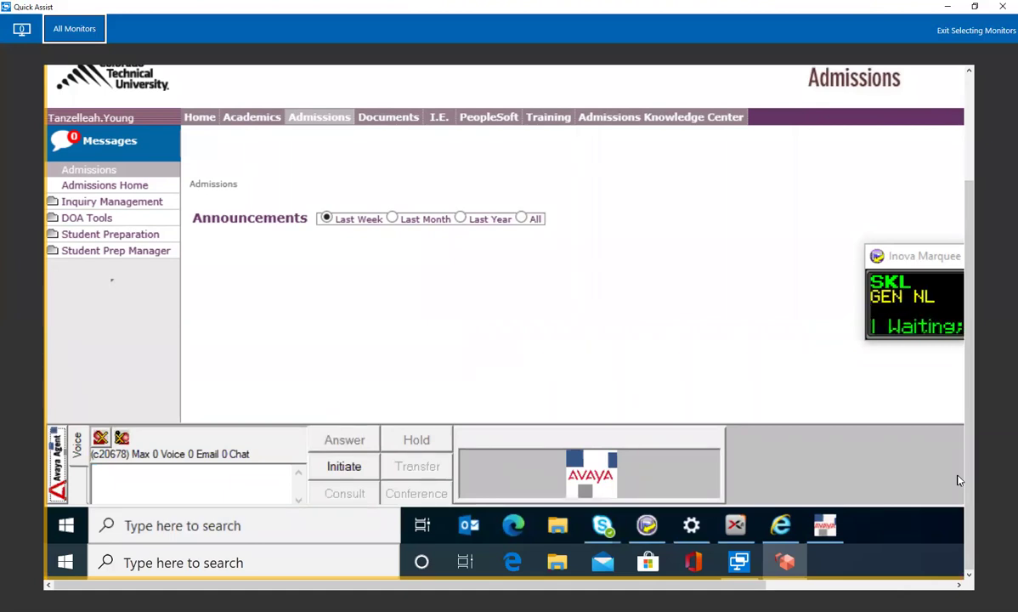
{"action": "left_click", "coordinate": [354, 472]}
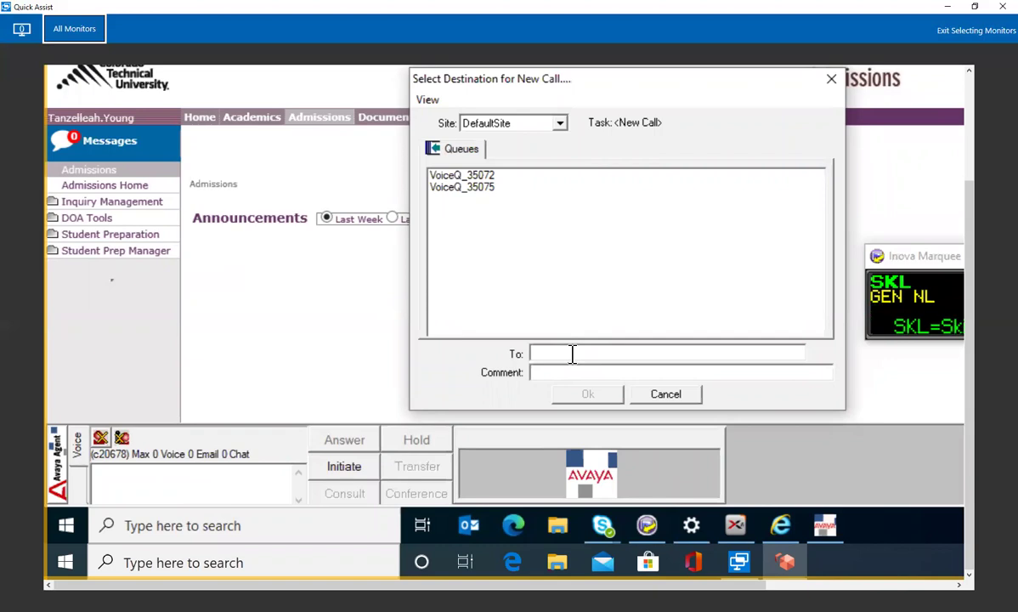
{"action": "left_click", "coordinate": [666, 395]}
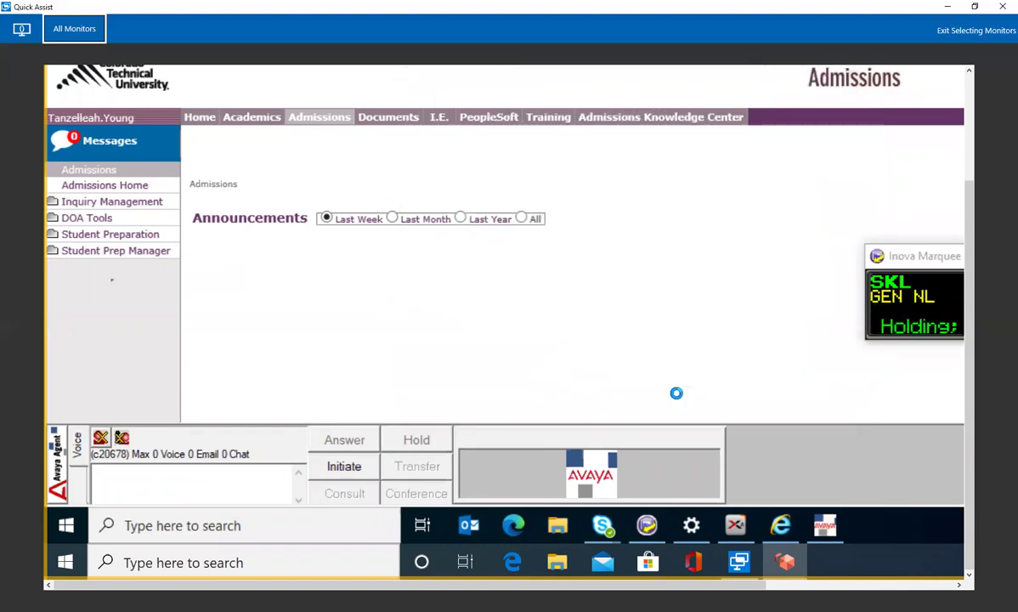
{"action": "left_click", "coordinate": [737, 526]}
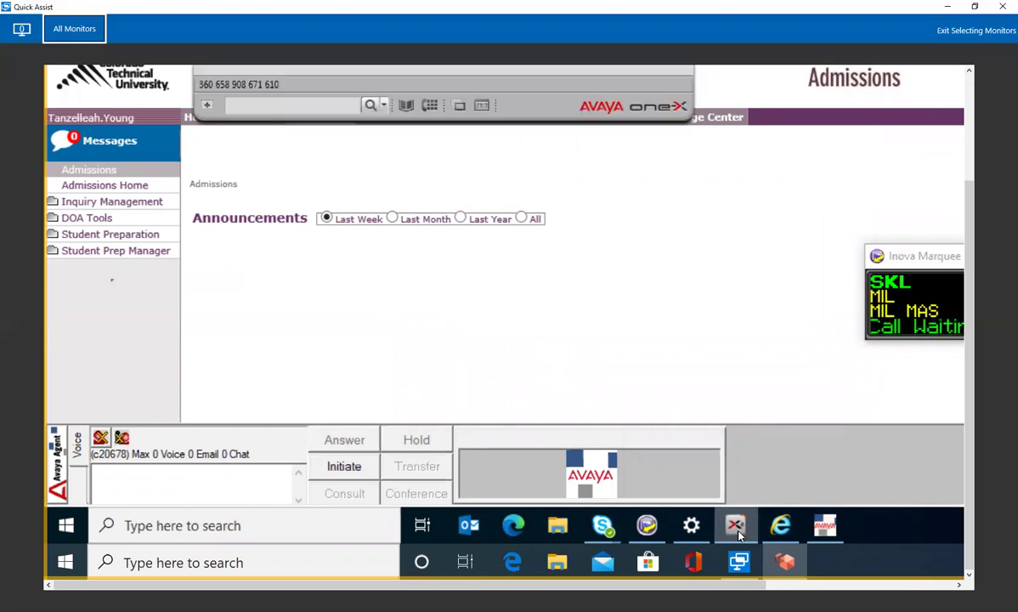
{"action": "scroll", "coordinate": [968, 326], "scroll_direction": "up", "scroll_amount": 3}
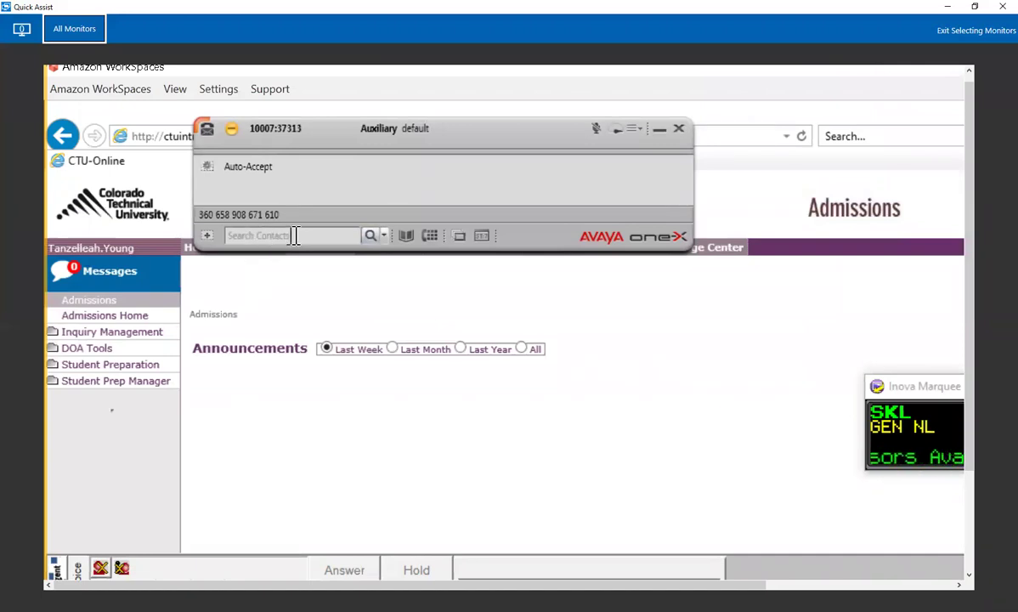
{"action": "left_click", "coordinate": [296, 235]}
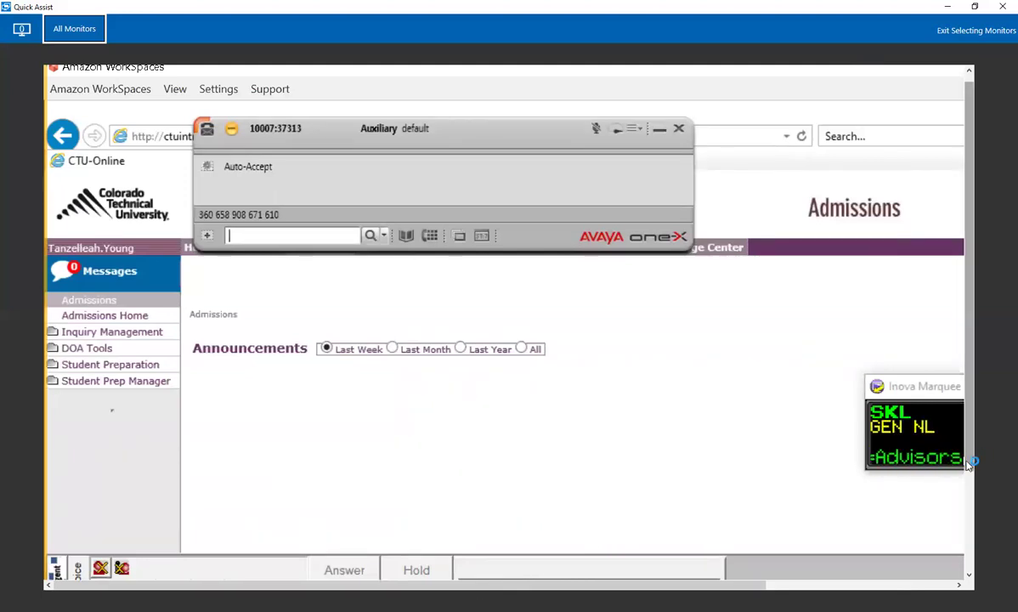
- Open the dialpad for extension 10007 and position it up and left beside the Inova Marquee
{"action": "left_click", "coordinate": [430, 239]}
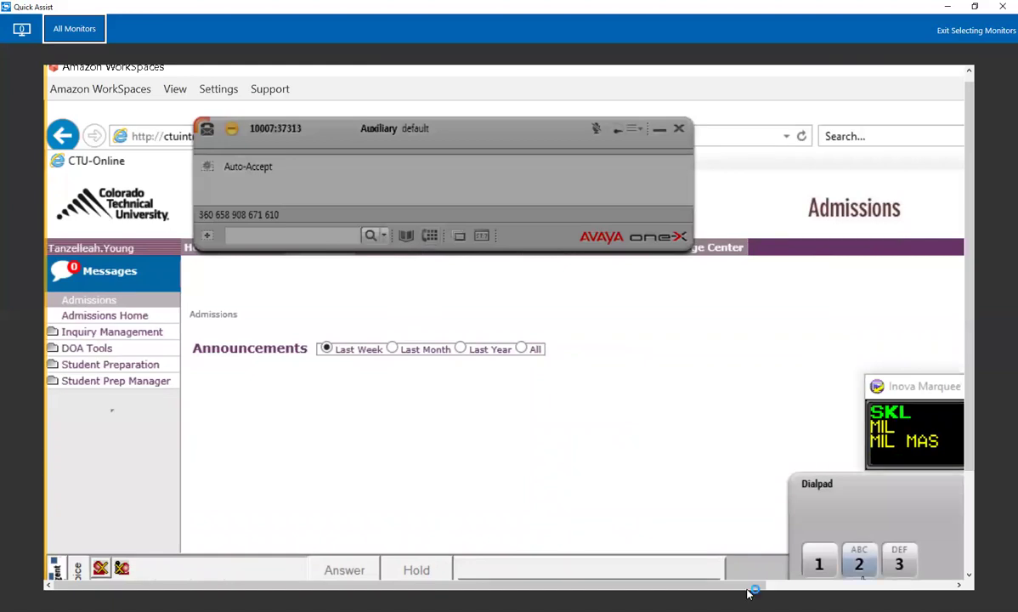
{"action": "left_click_drag", "start_coordinate": [732, 585], "coordinate": [847, 584]}
{"action": "left_click_drag", "start_coordinate": [800, 509], "coordinate": [663, 459]}
{"action": "left_click_drag", "start_coordinate": [609, 430], "coordinate": [520, 384]}
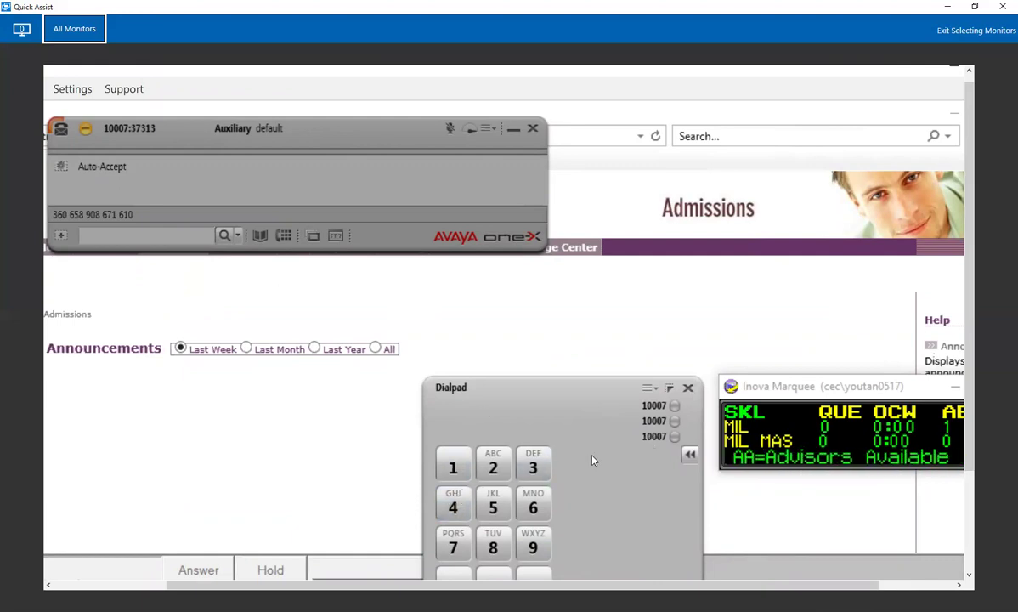
{"action": "left_click_drag", "start_coordinate": [818, 585], "coordinate": [677, 585]}
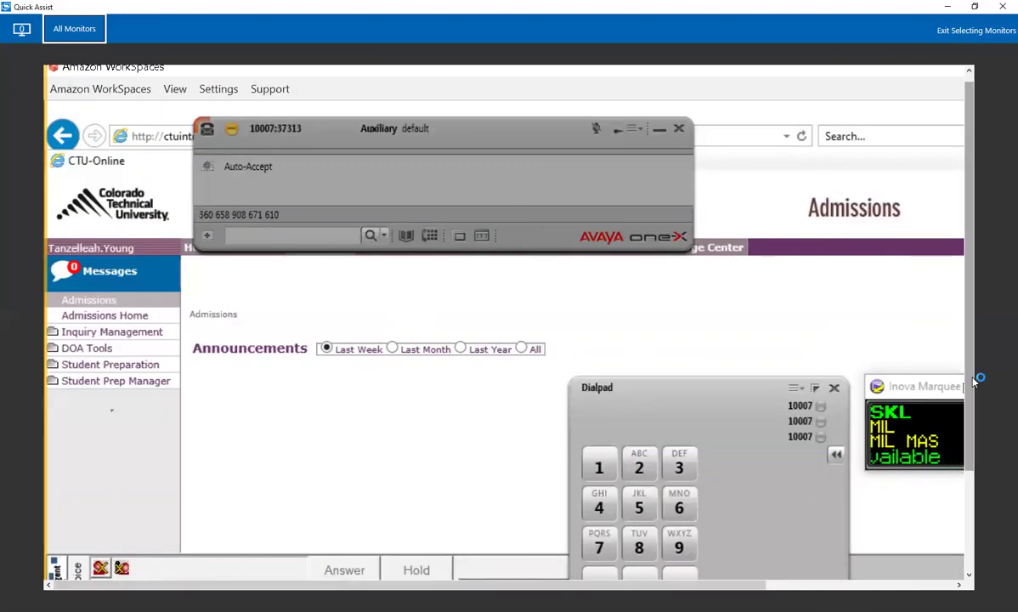
{"action": "scroll", "coordinate": [975, 378], "scroll_direction": "down", "scroll_amount": 3}
{"action": "scroll", "coordinate": [972, 374], "scroll_direction": "up", "scroll_amount": 3}
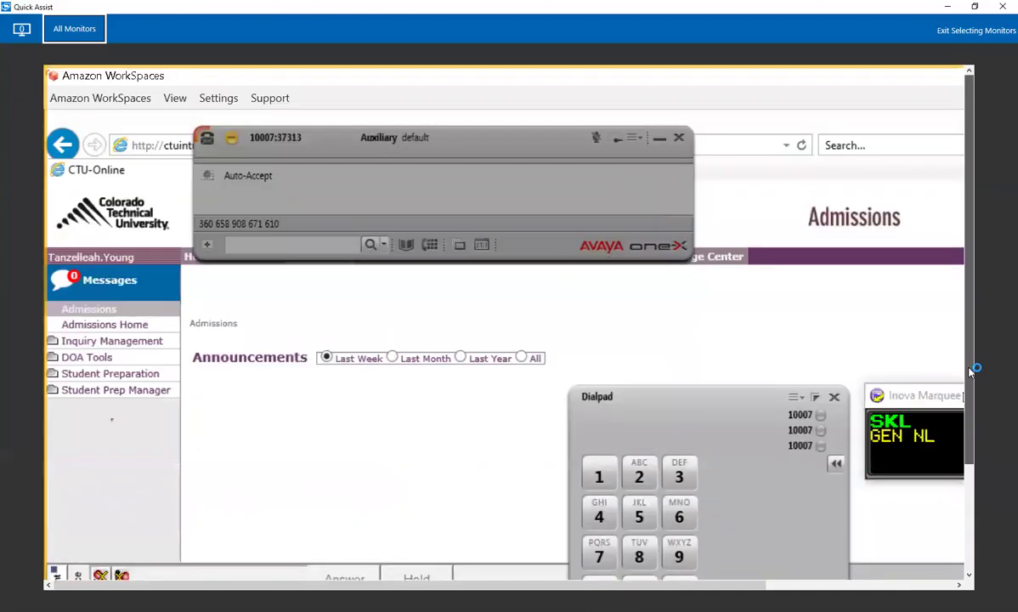
{"action": "scroll", "coordinate": [971, 372], "scroll_direction": "down", "scroll_amount": 3}
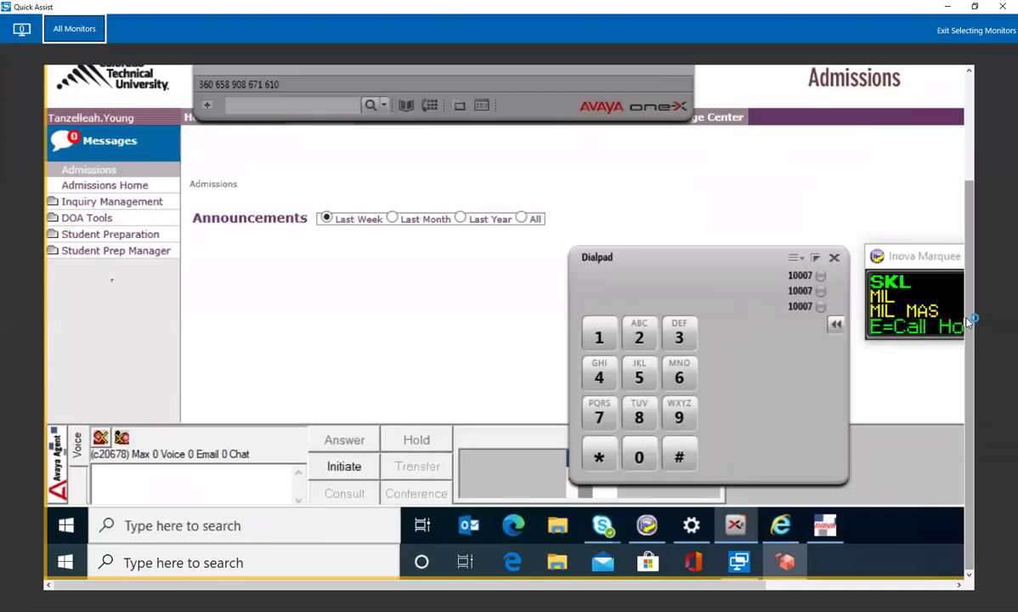
{"action": "scroll", "coordinate": [969, 321], "scroll_direction": "up", "scroll_amount": 3}
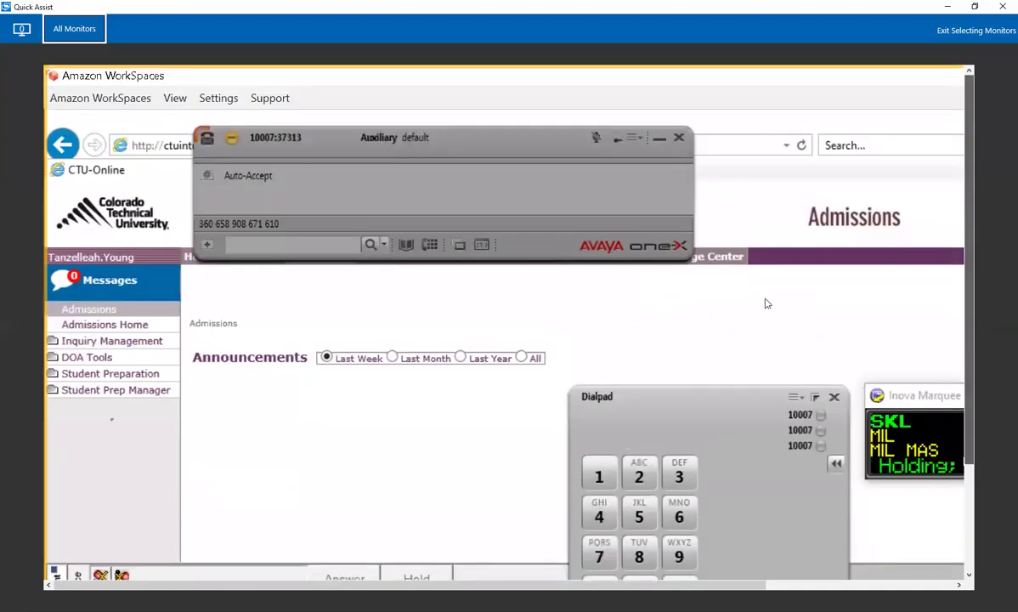
- Switch the agent state to Ready, then to Auxiliary reason 7: Team Meeting
{"action": "left_click", "coordinate": [232, 141]}
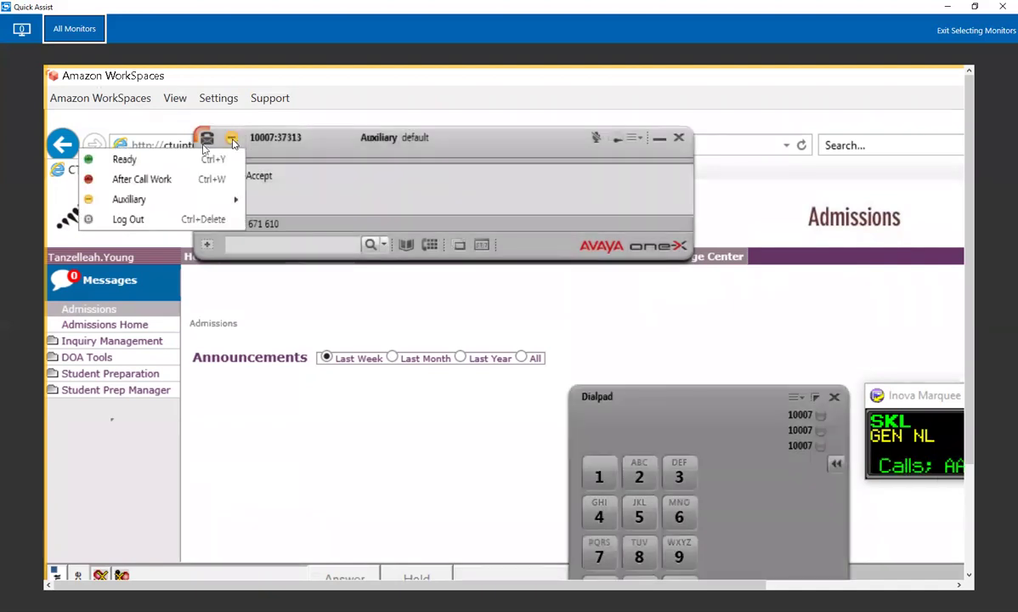
{"action": "left_click", "coordinate": [126, 161]}
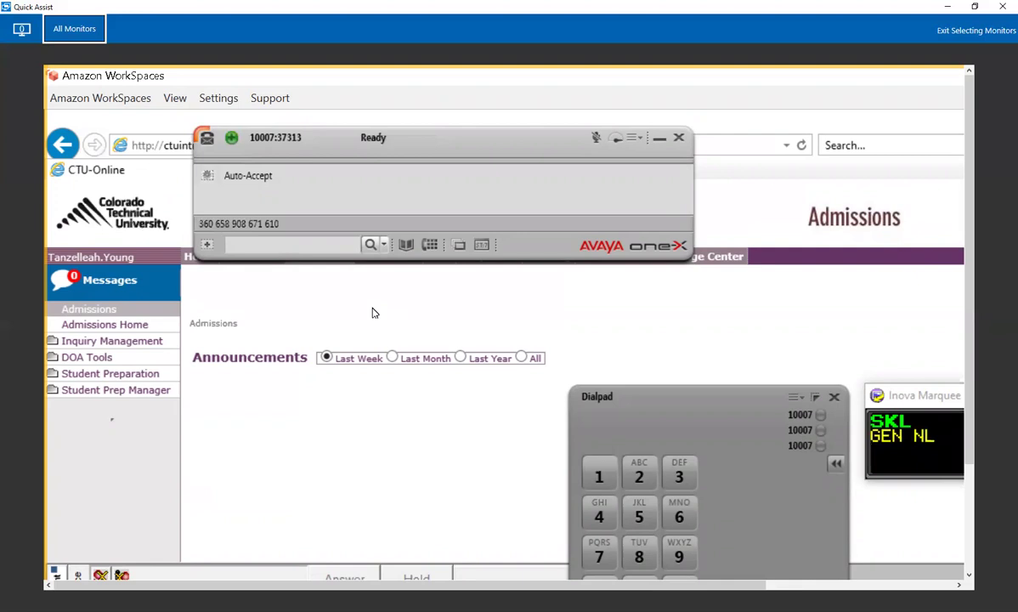
{"action": "left_click", "coordinate": [235, 142]}
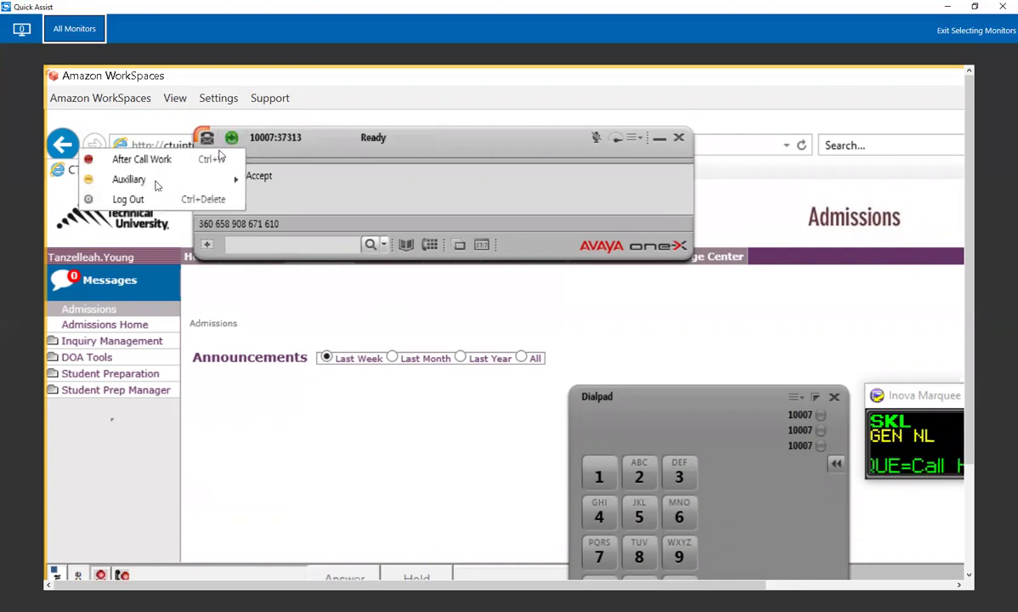
{"action": "mouse_move", "coordinate": [129, 180]}
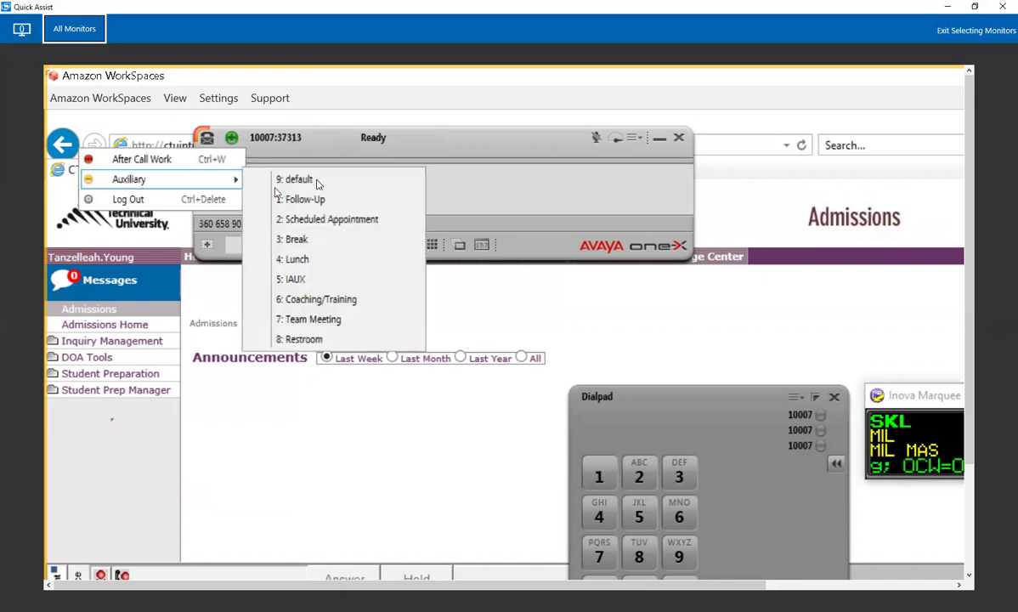
{"action": "left_click", "coordinate": [344, 319]}
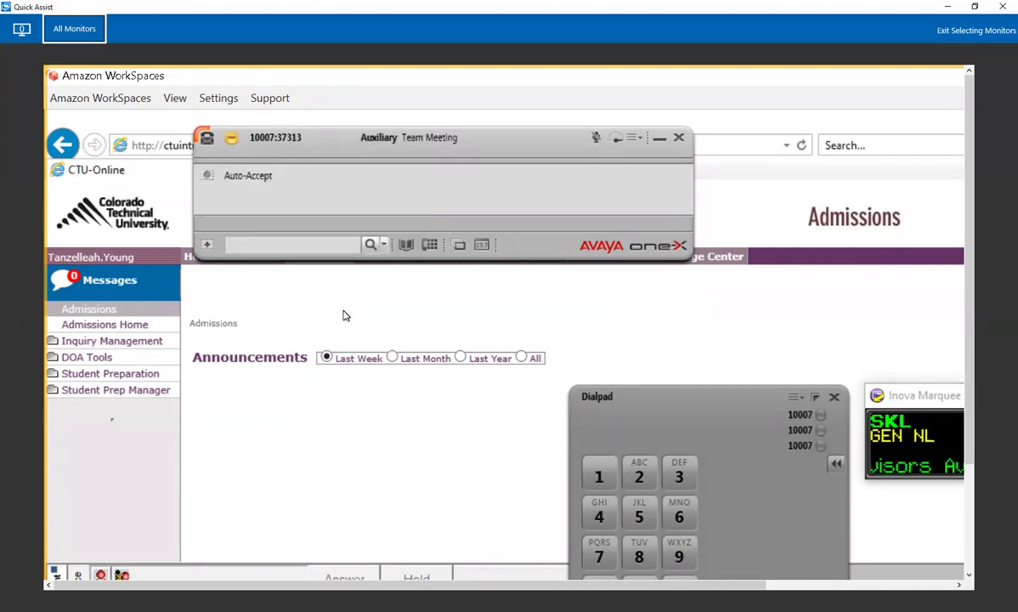
{"action": "left_click", "coordinate": [235, 141]}
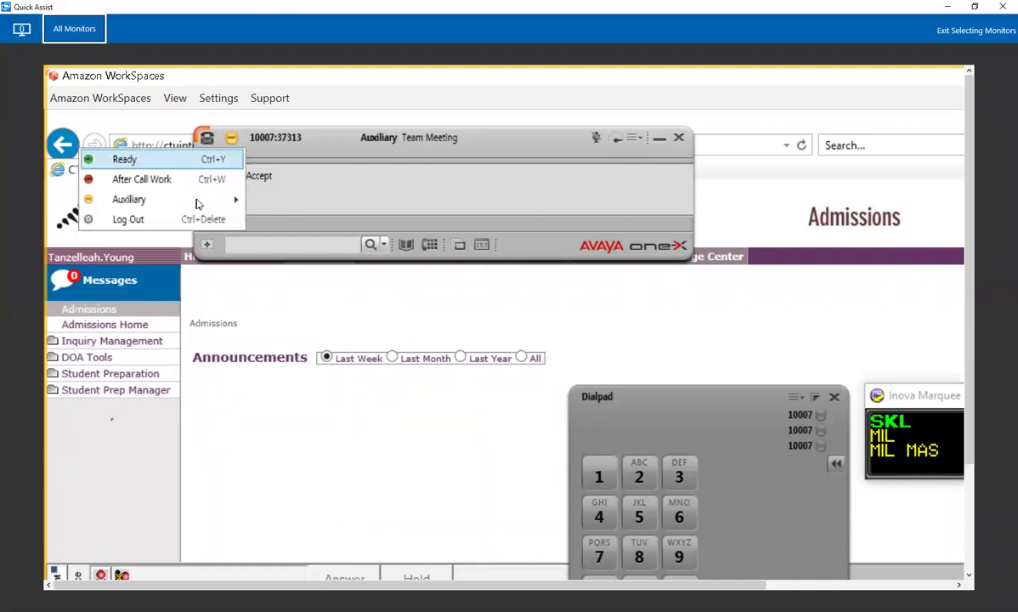
{"action": "mouse_move", "coordinate": [196, 204]}
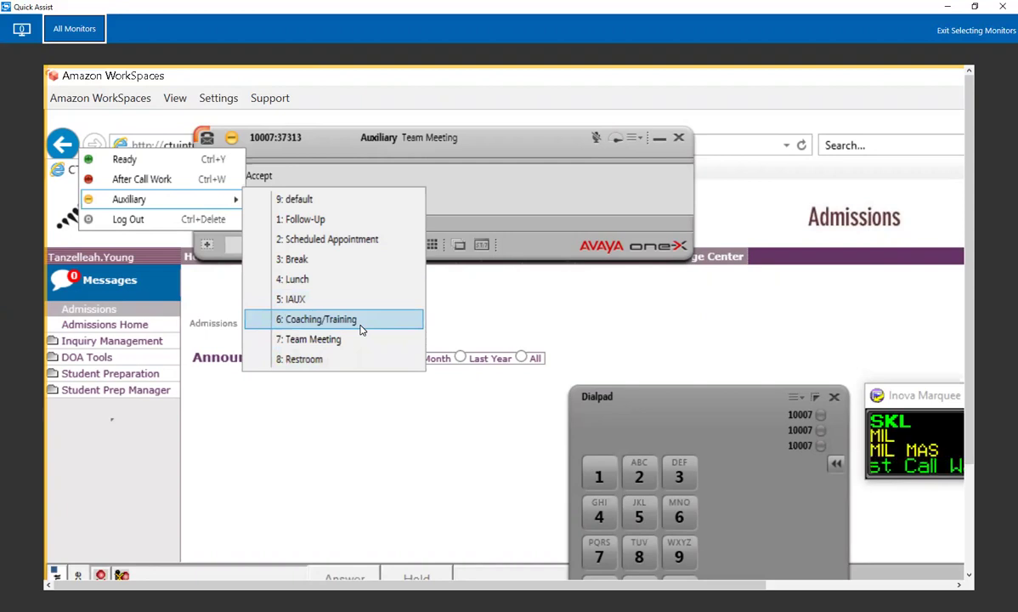
{"action": "left_click", "coordinate": [411, 139]}
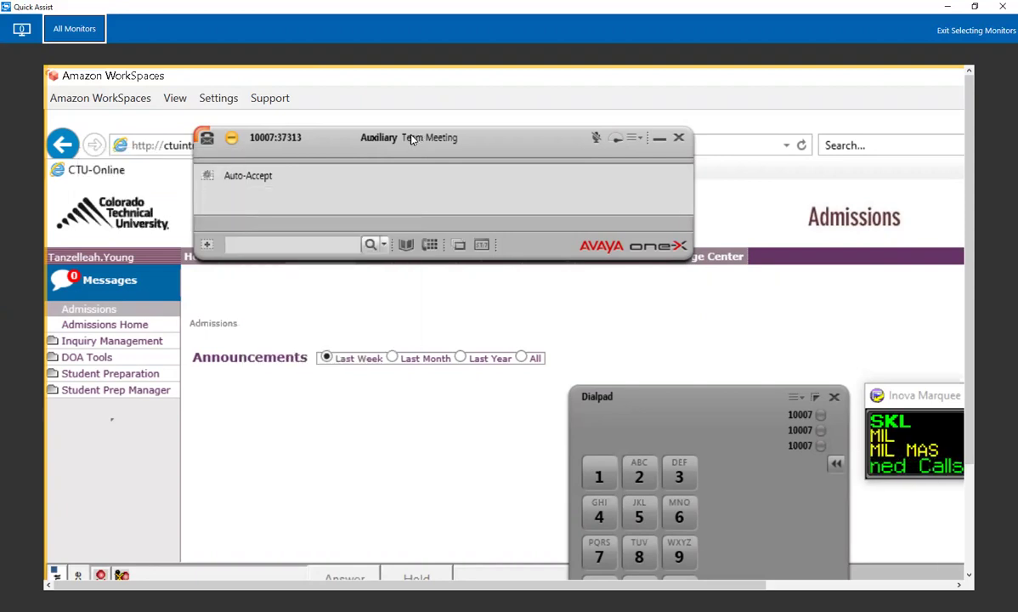